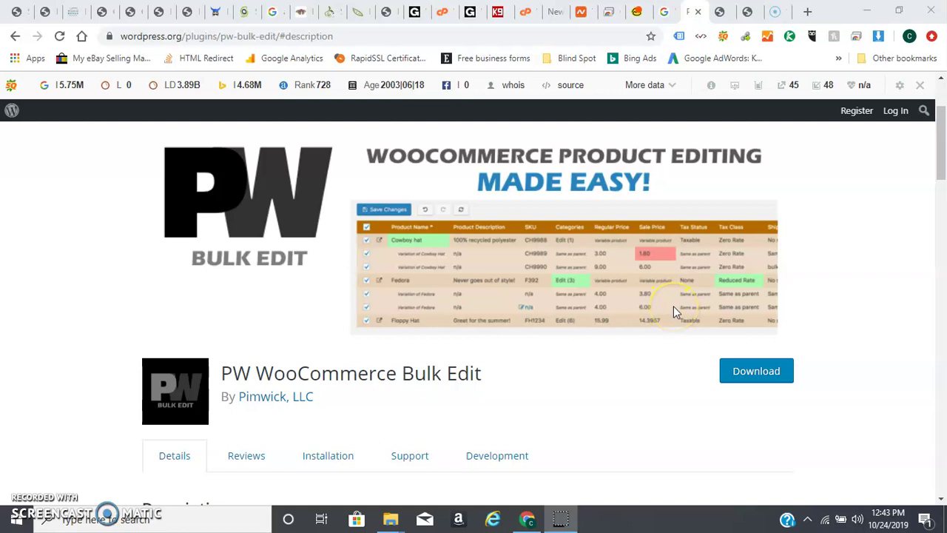
# Bring up the store admin's GFID31 product search results and scroll through them.
pyautogui.click(587, 377)
pyautogui.click(576, 382)
pyautogui.click(731, 6)
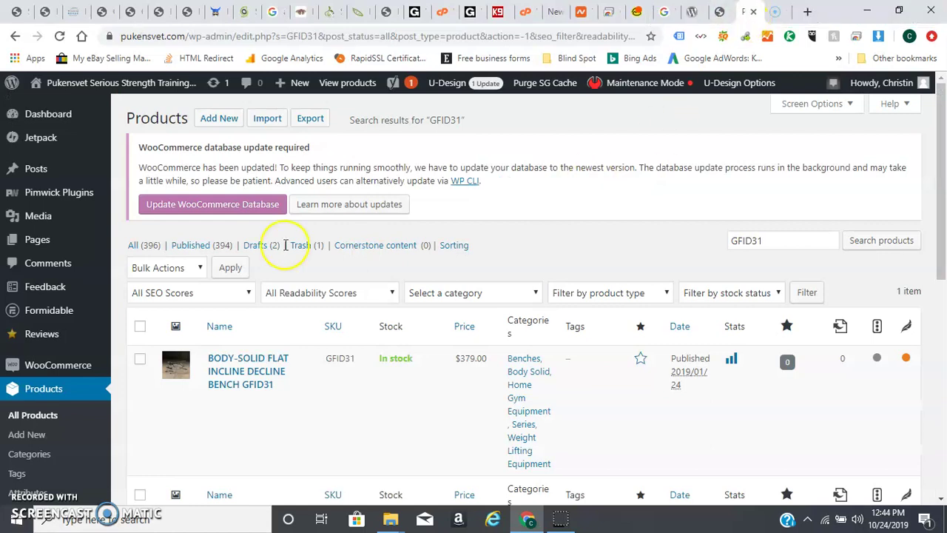
pyautogui.scroll(-1, 44, 270)
pyautogui.scroll(-1, 59, 296)
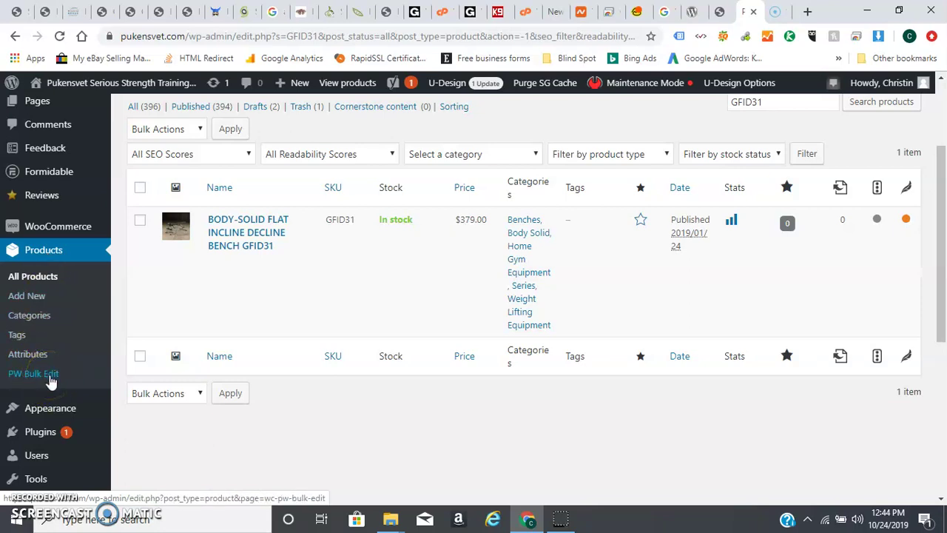
# Return to All Products, search GFID31, and open the first product's edit page in a new tab.
pyautogui.click(17, 36)
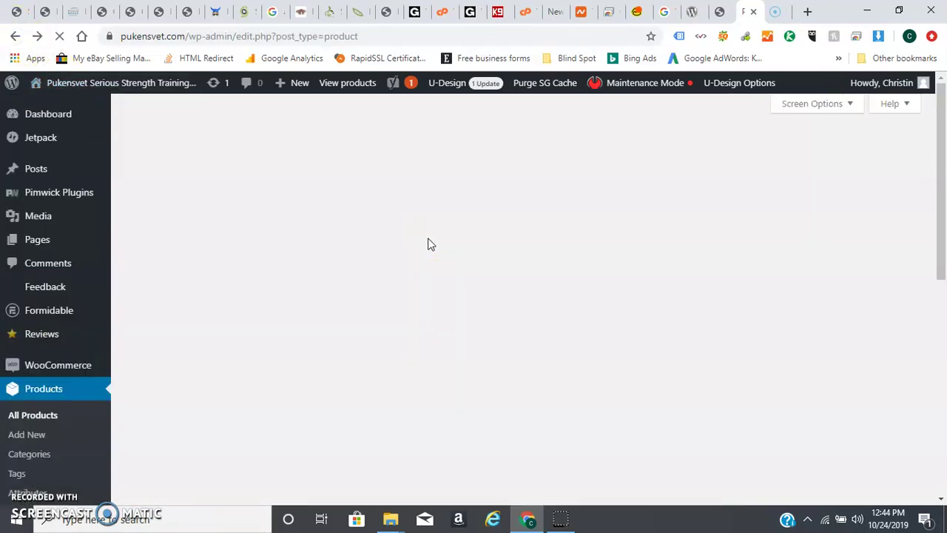
pyautogui.click(883, 283)
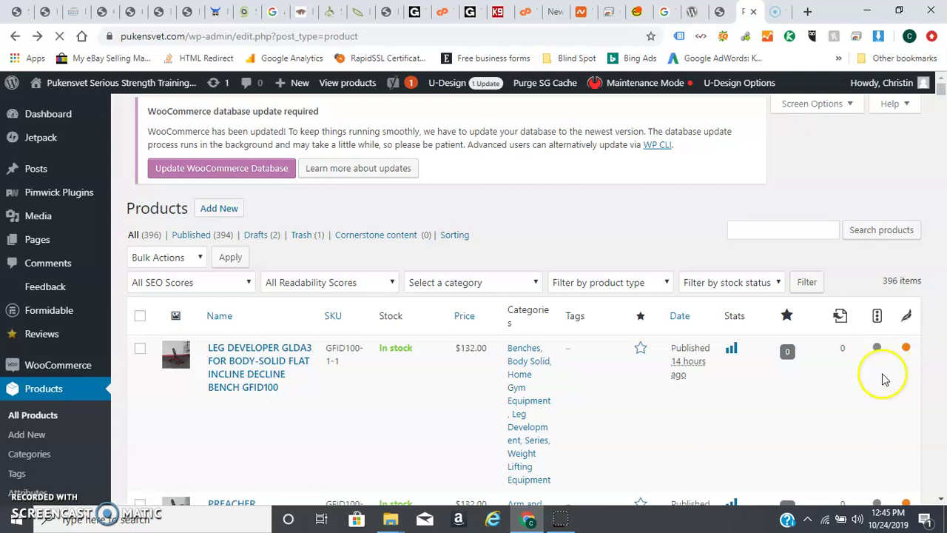
pyautogui.moveTo(736, 404)
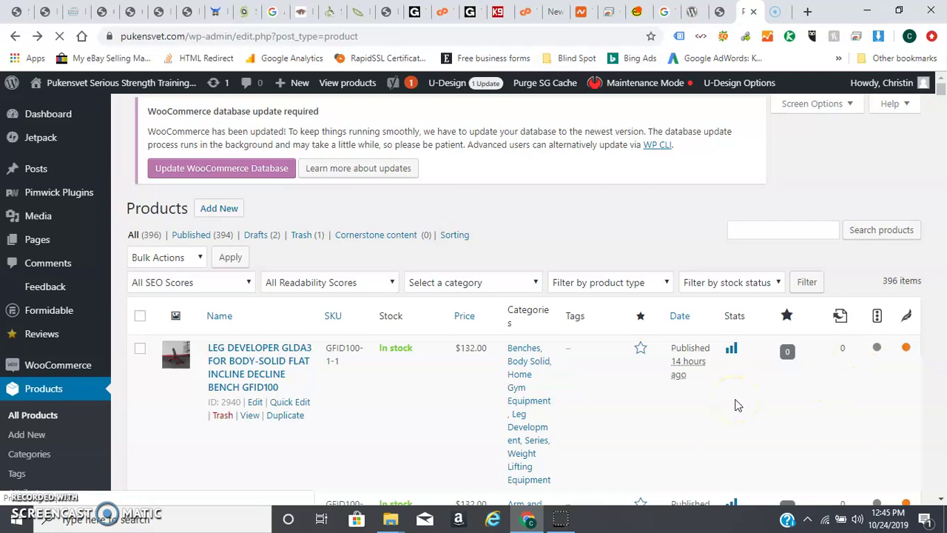
pyautogui.write('GFID31')
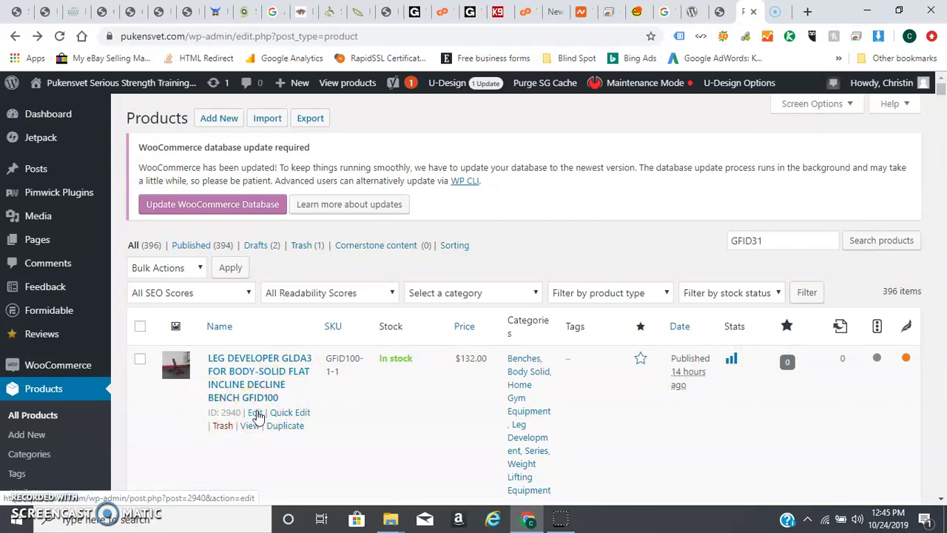
pyautogui.rightClick(256, 415)
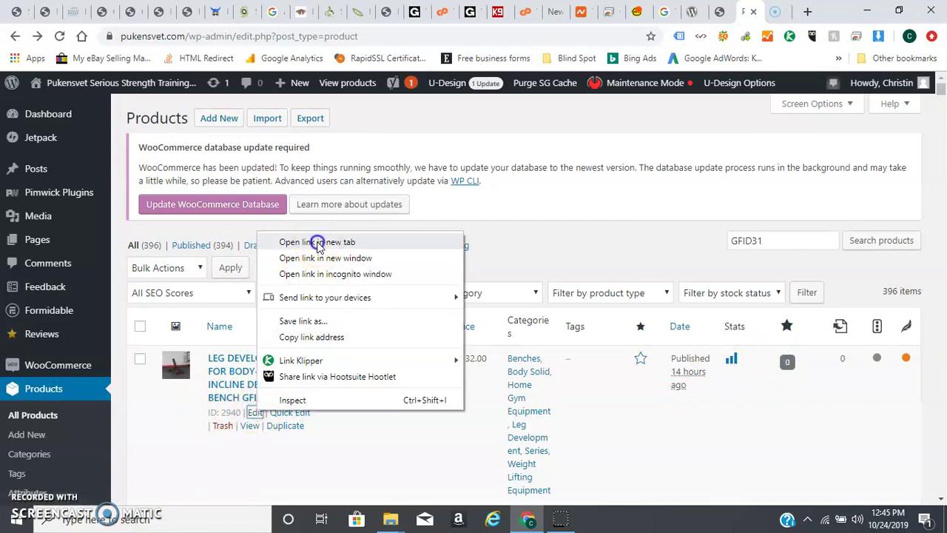
pyautogui.click(310, 242)
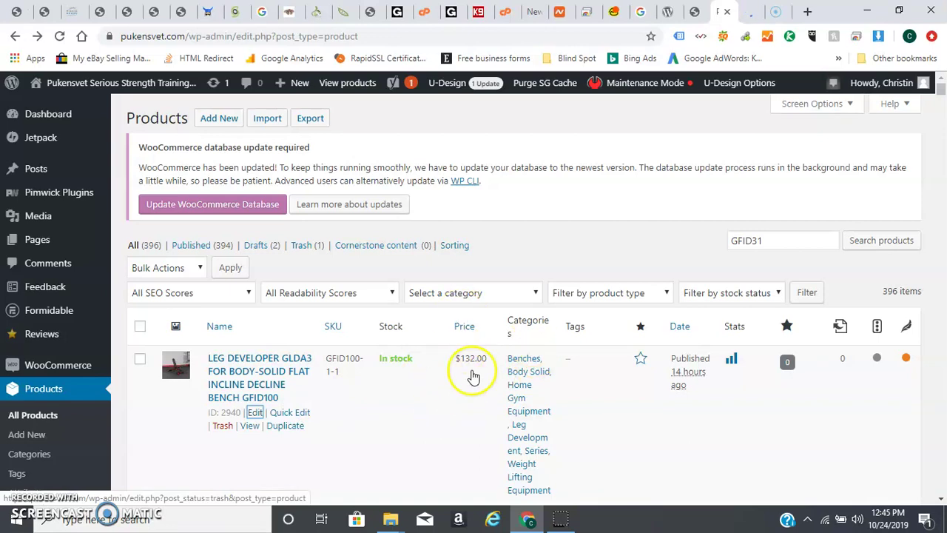
# Quick-edit the GFID100 leg developer to view its 132 price, then leave unsaved for the Dashboard.
pyautogui.press('Tab')
pyautogui.press('Return')
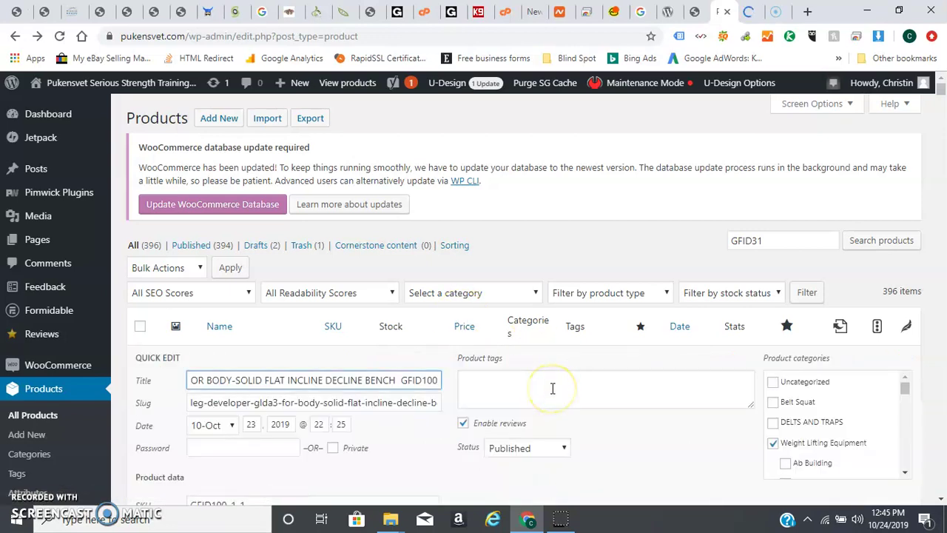
pyautogui.scroll(-3, 552, 388)
pyautogui.scroll(-1, 552, 388)
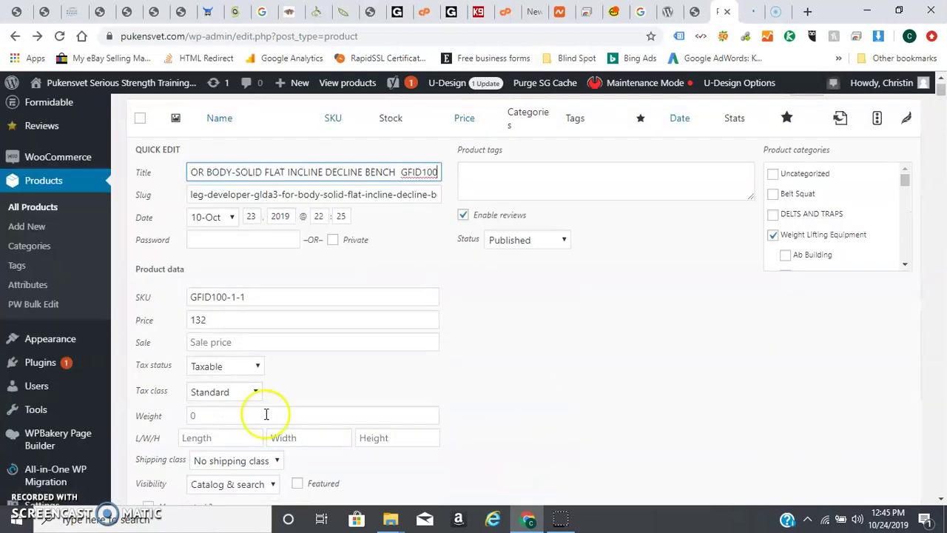
pyautogui.moveTo(244, 319); pyautogui.dragTo(174, 319)
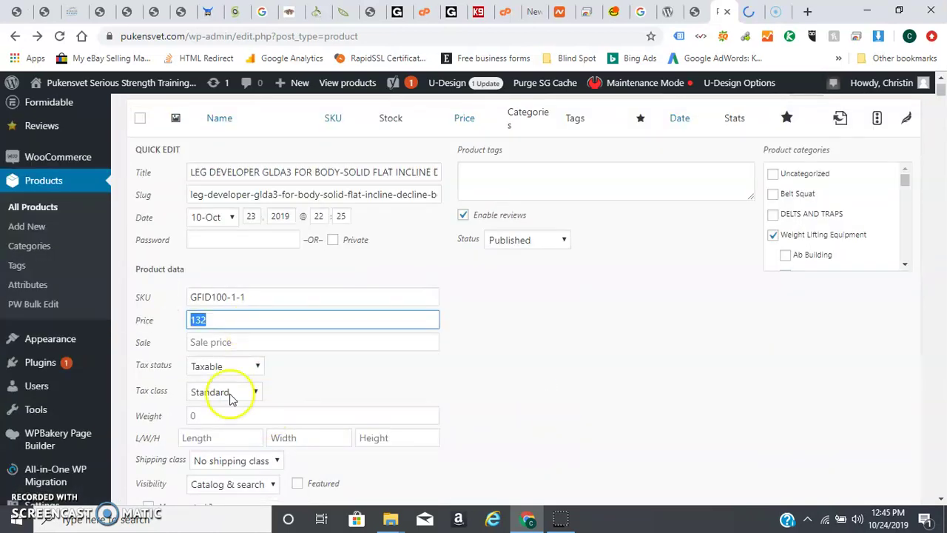
pyautogui.scroll(-3, 229, 398)
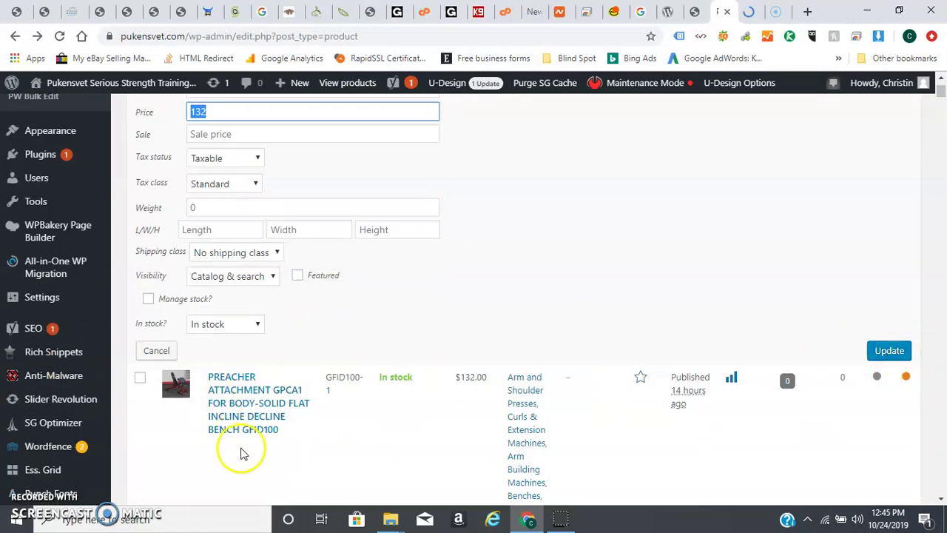
pyautogui.scroll(4, 427, 348)
pyautogui.click(15, 36)
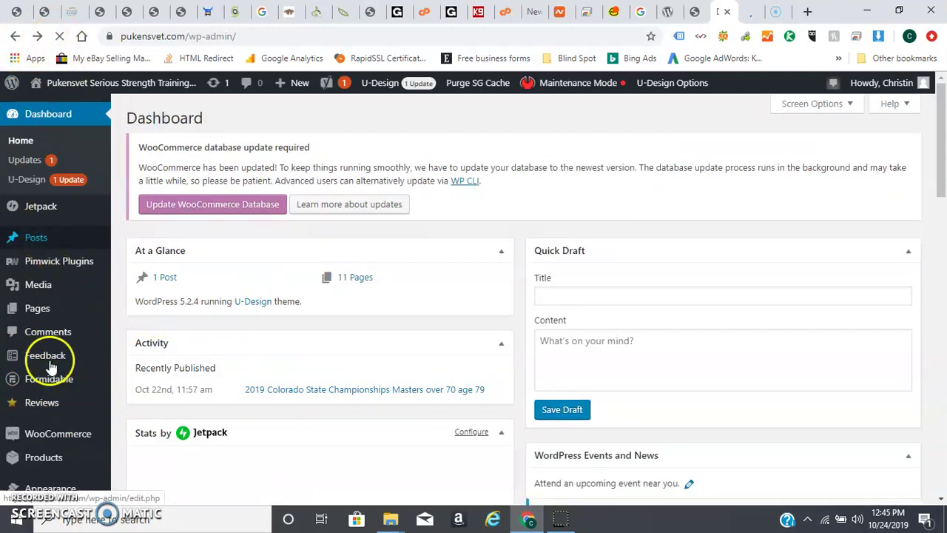
# Open Products > All Products to show the full 396-item list.
pyautogui.scroll(-3, 41, 384)
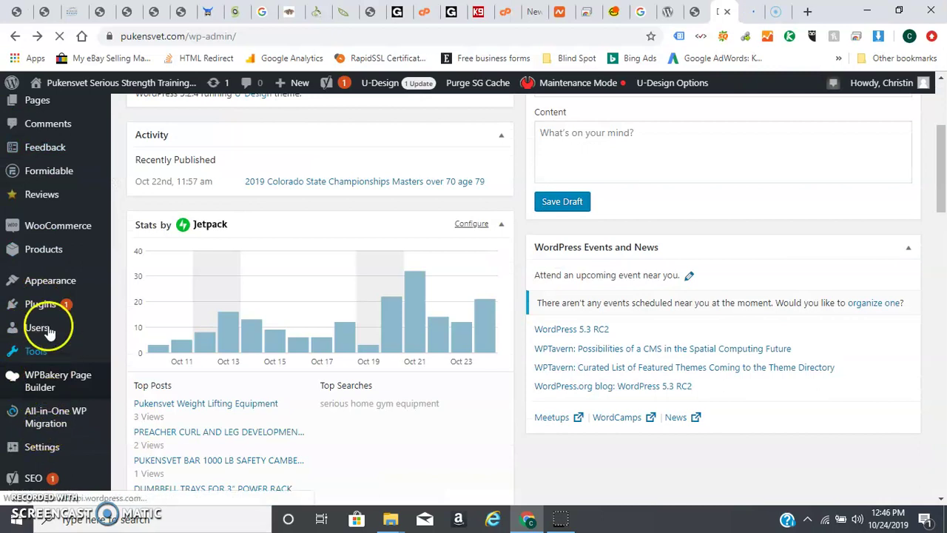
pyautogui.click(53, 251)
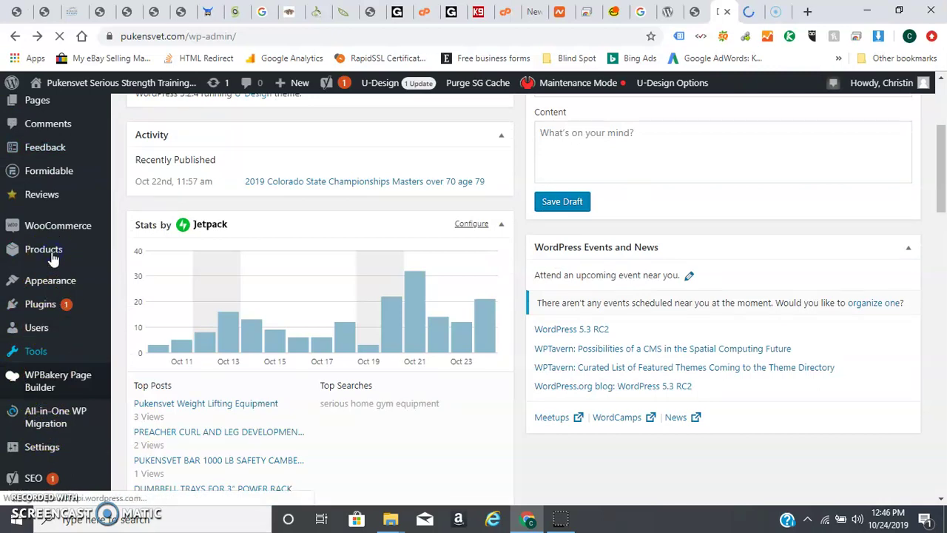
pyautogui.moveTo(44, 249)
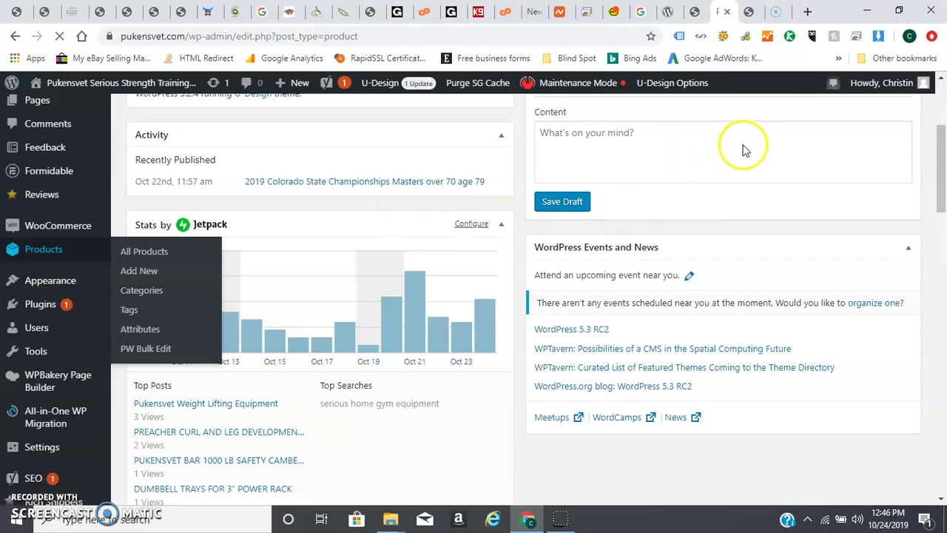
pyautogui.scroll(-1, 715, 221)
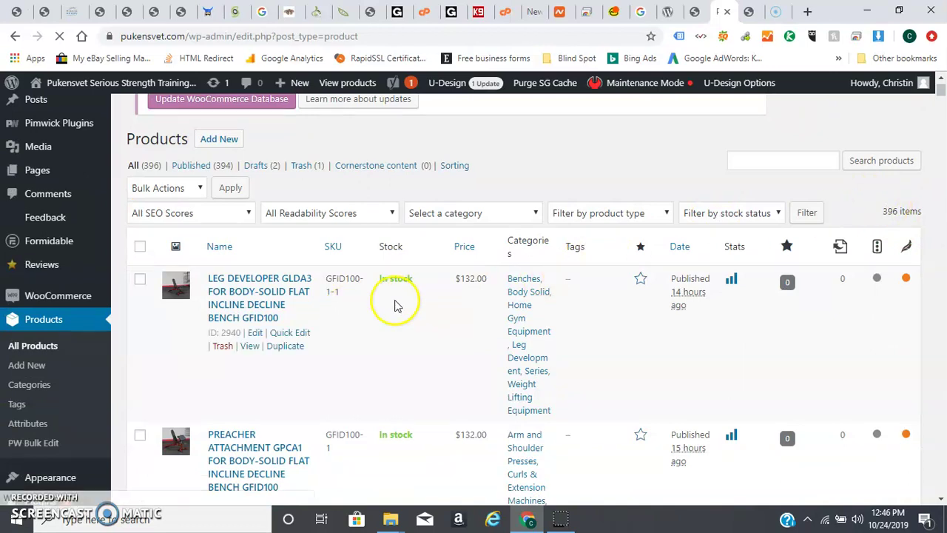
# Scroll through the 396-item list and select the 'GFID' prefix in the first product's SKU.
pyautogui.scroll(-1, 394, 305)
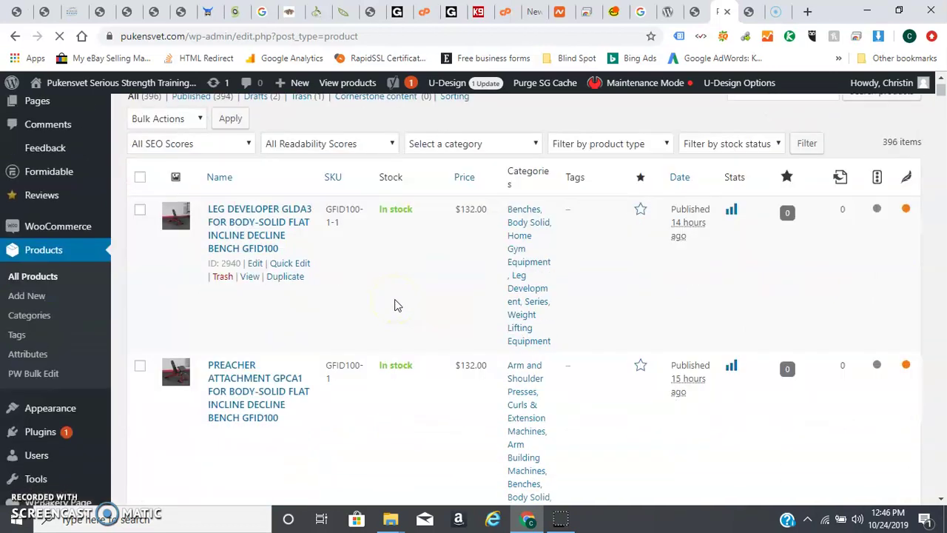
pyautogui.scroll(-1, 394, 305)
pyautogui.scroll(-4, 394, 303)
pyautogui.scroll(-3, 395, 300)
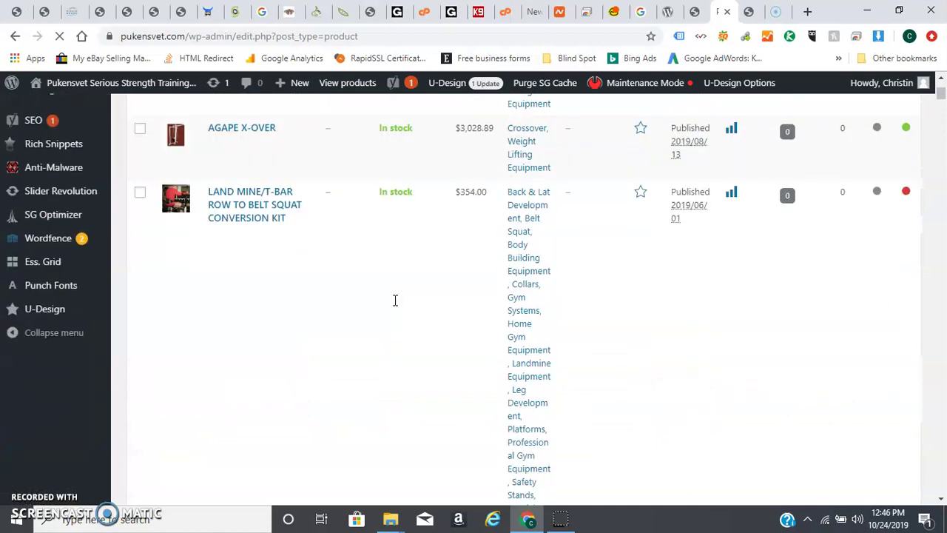
pyautogui.scroll(4, 395, 300)
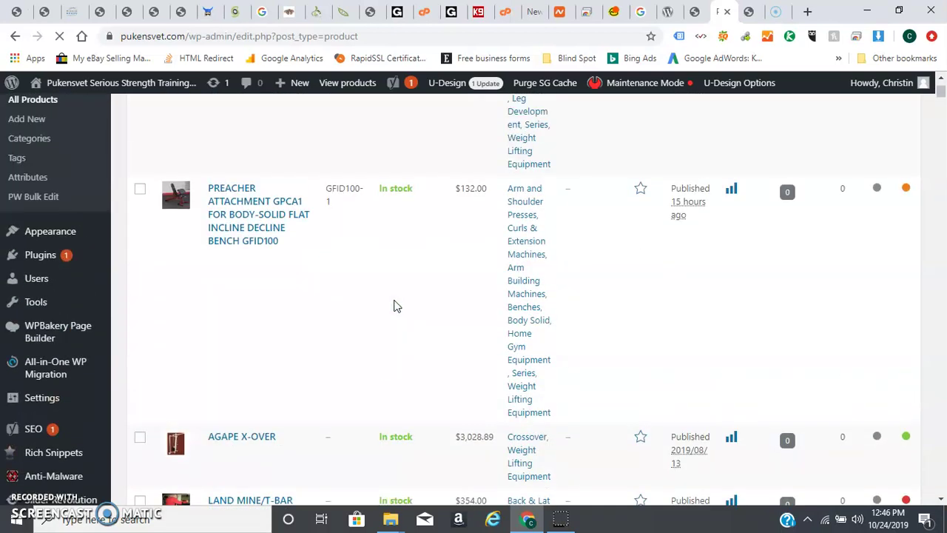
pyautogui.scroll(2, 394, 305)
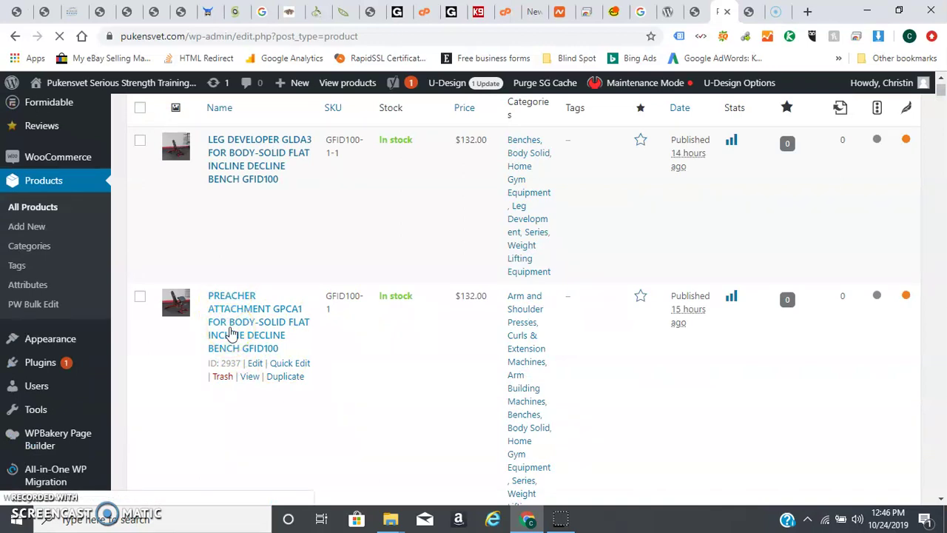
pyautogui.scroll(1, 593, 339)
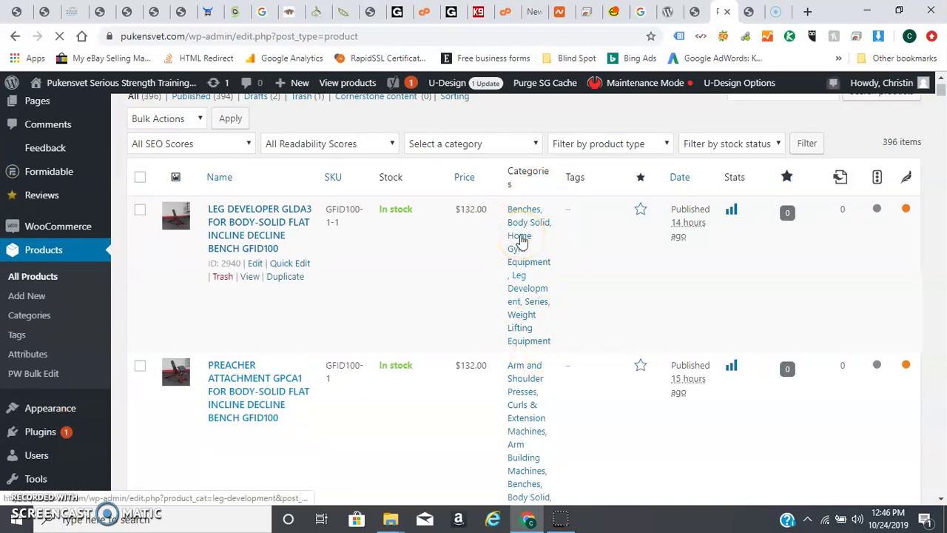
pyautogui.click(520, 236)
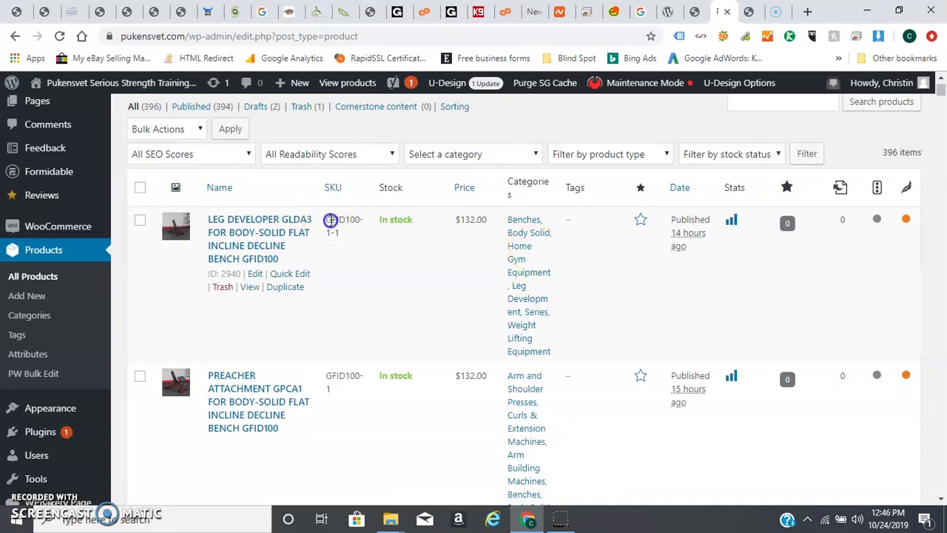
pyautogui.moveTo(326, 220); pyautogui.dragTo(345, 220)
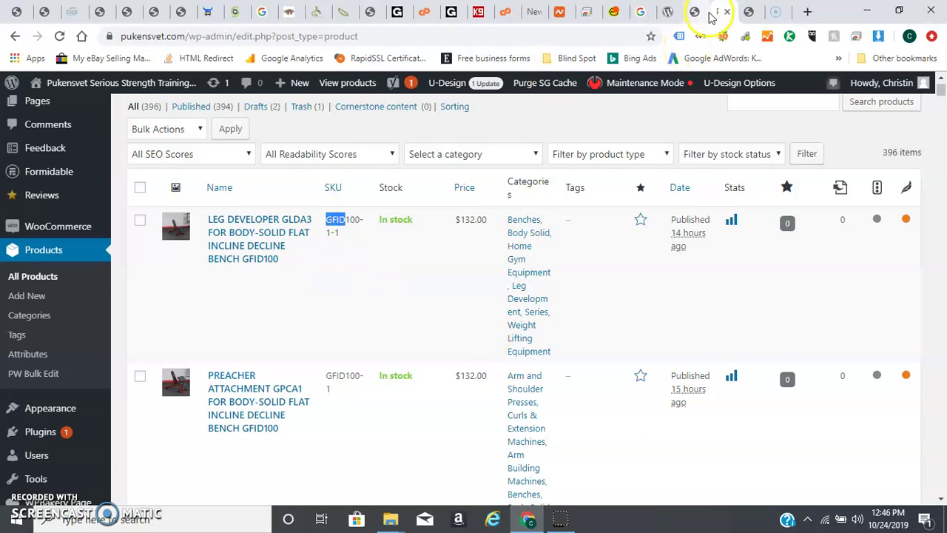
pyautogui.click(696, 13)
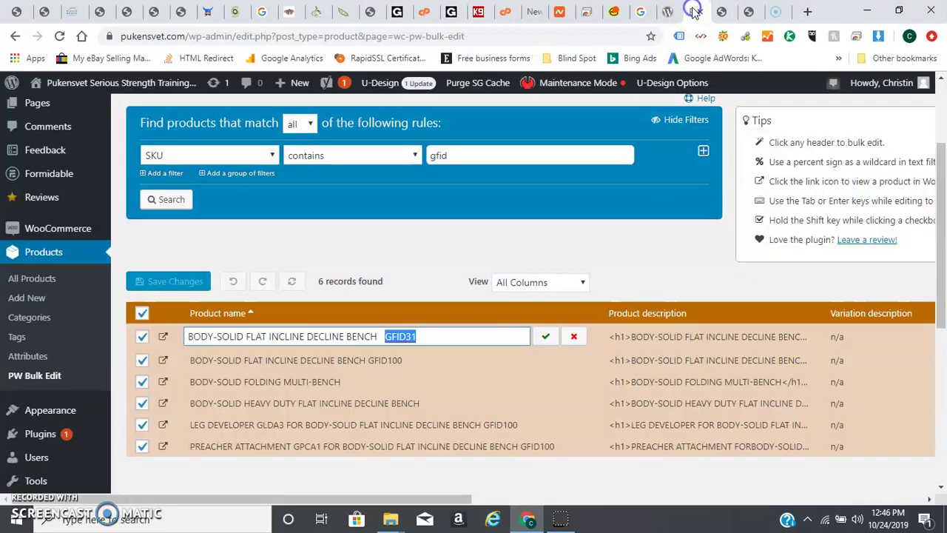
# Open PW Bulk Edit in a new tab and set a filter rule: SKU contains gfid.
pyautogui.rightClick(22, 372)
pyautogui.click(74, 204)
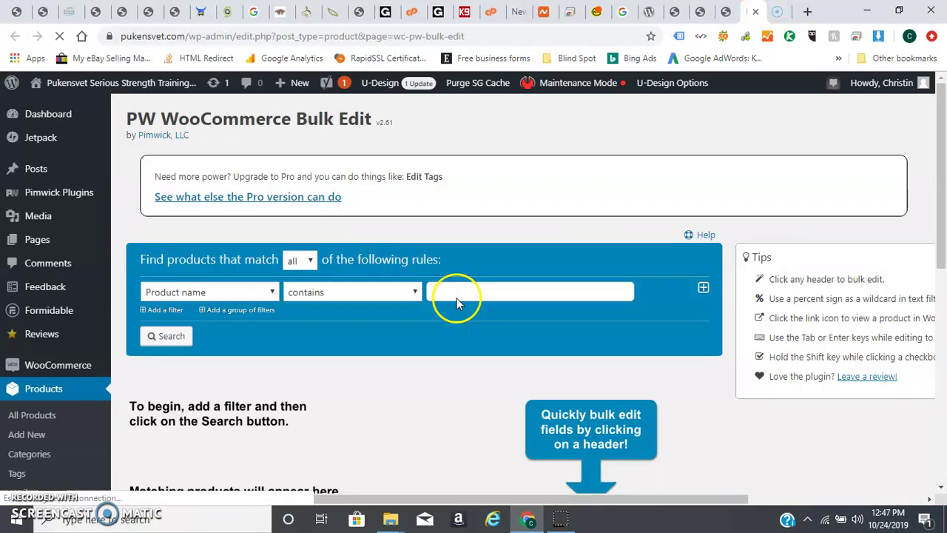
pyautogui.click(478, 290)
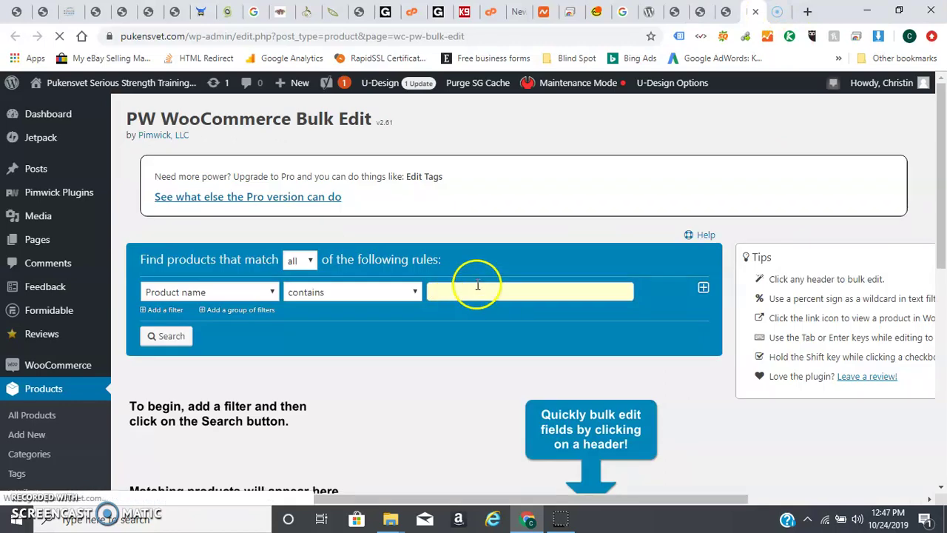
pyautogui.click(267, 293)
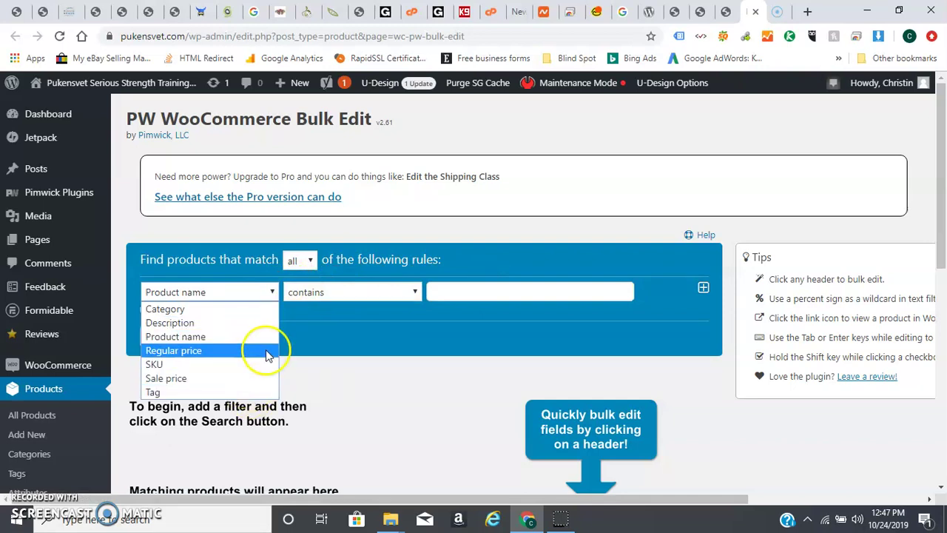
pyautogui.click(255, 364)
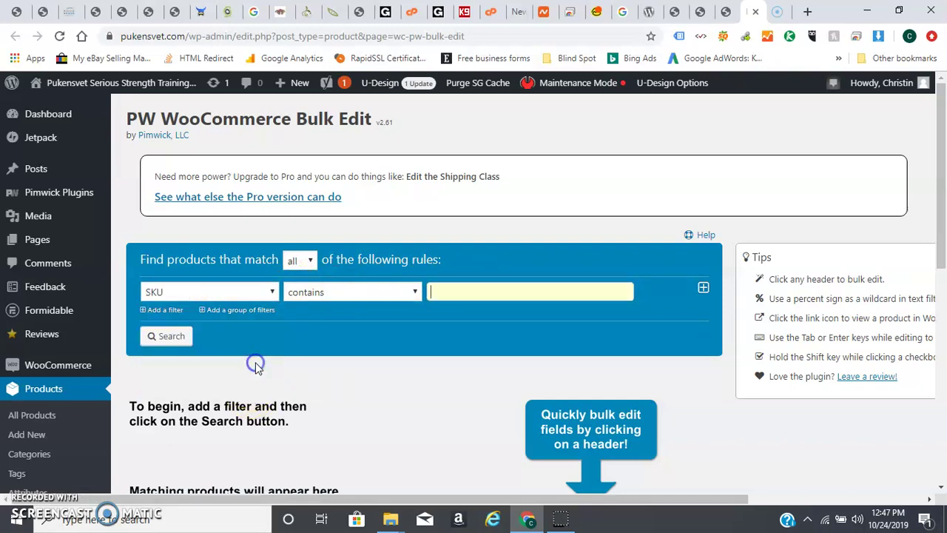
pyautogui.click(415, 293)
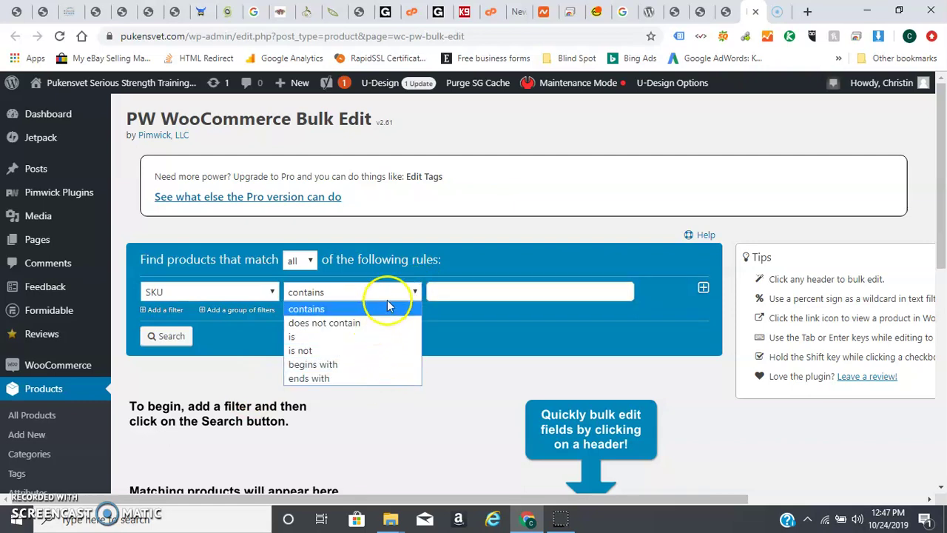
pyautogui.click(465, 288)
pyautogui.write('gfid')
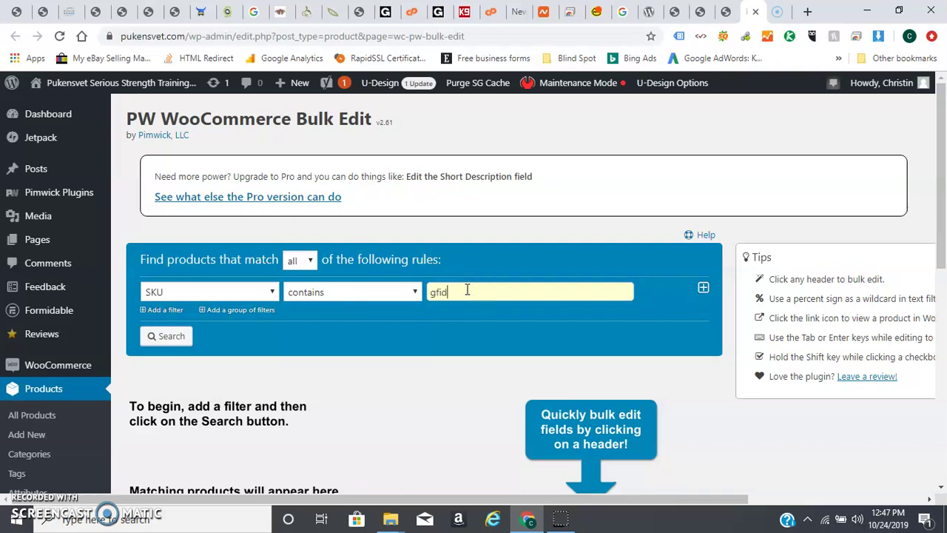
# Run the SKU search and scroll to the six GFID results' regular prices (132 to 424).
pyautogui.click(169, 336)
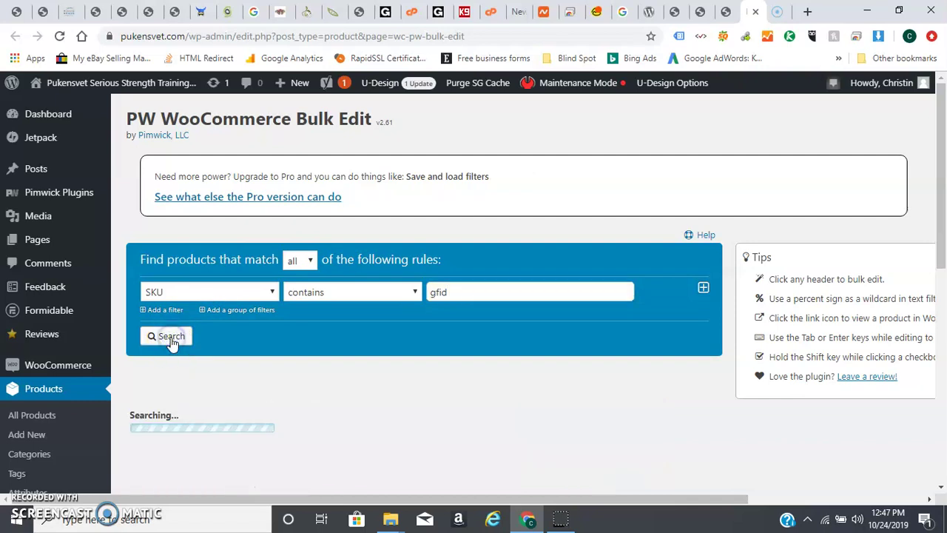
pyautogui.scroll(-2, 488, 248)
pyautogui.scroll(-2, 488, 248)
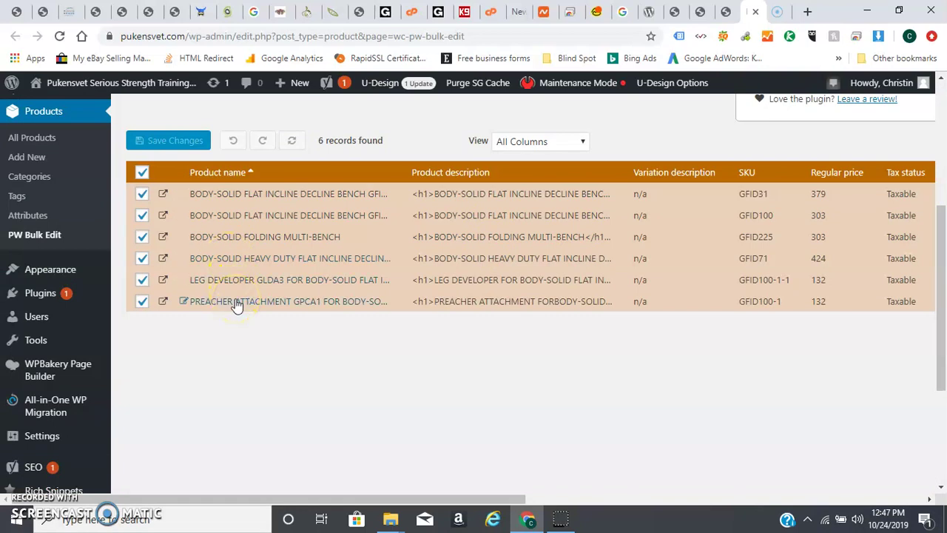
pyautogui.moveTo(306, 499); pyautogui.dragTo(378, 498)
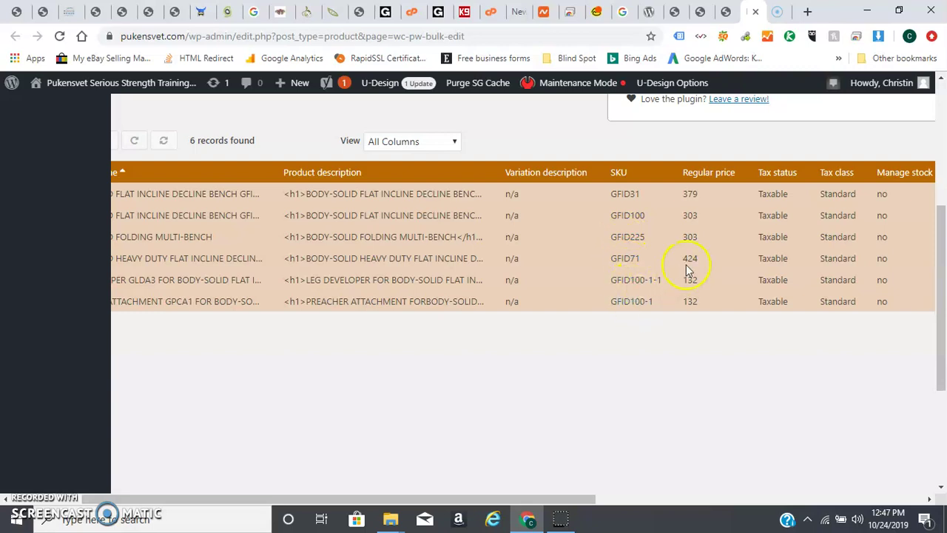
pyautogui.moveTo(514, 498); pyautogui.dragTo(601, 498)
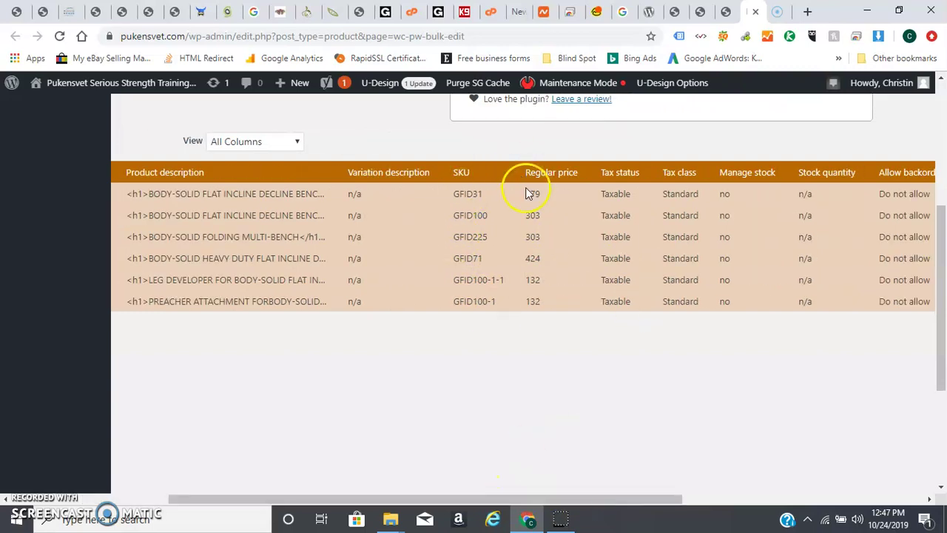
# Change GFID31's regular price from 379 to 369 and accept the edit.
pyautogui.click(533, 197)
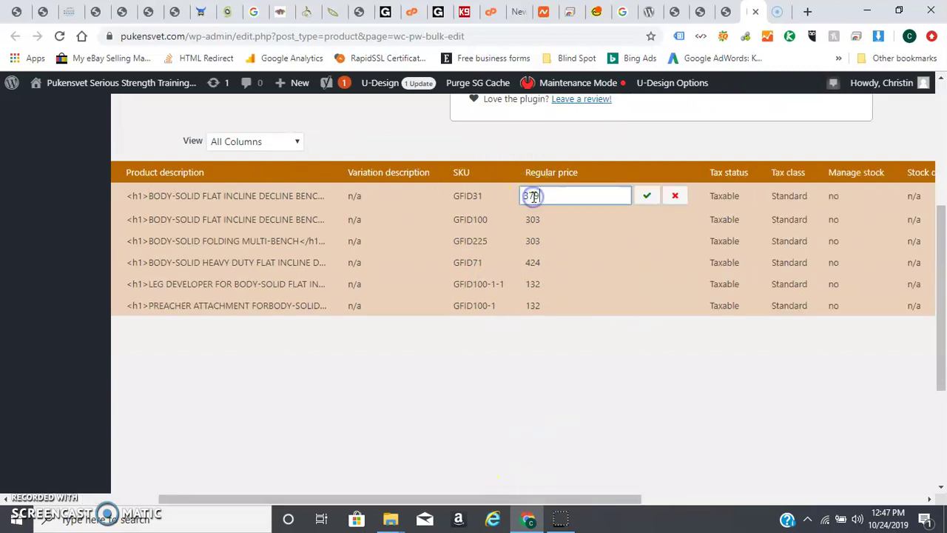
pyautogui.click(472, 193)
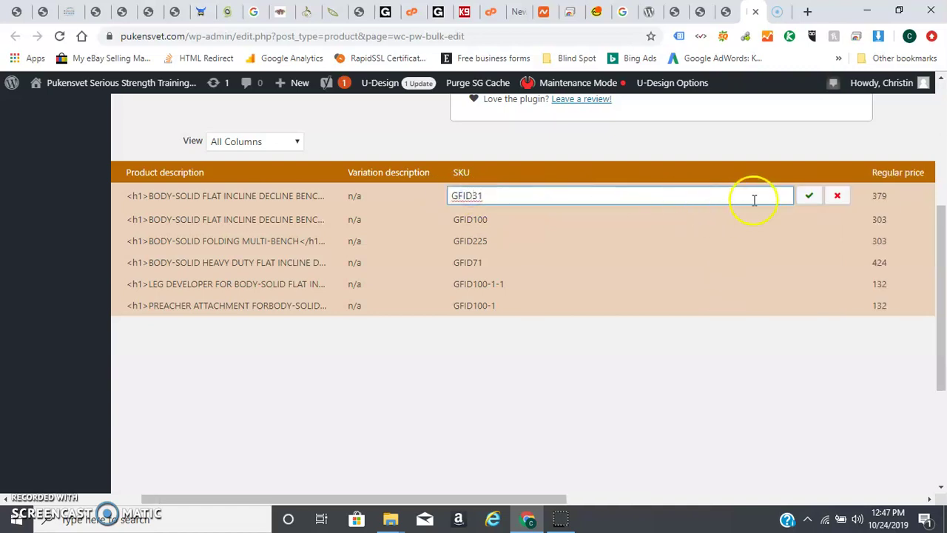
pyautogui.click(881, 195)
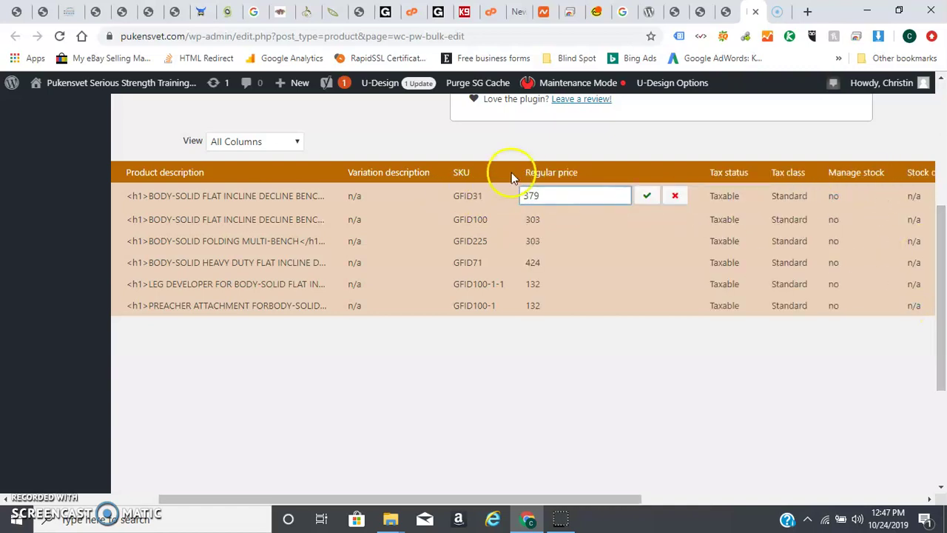
pyautogui.doubleClick(528, 195)
pyautogui.write('369')
pyautogui.click(647, 196)
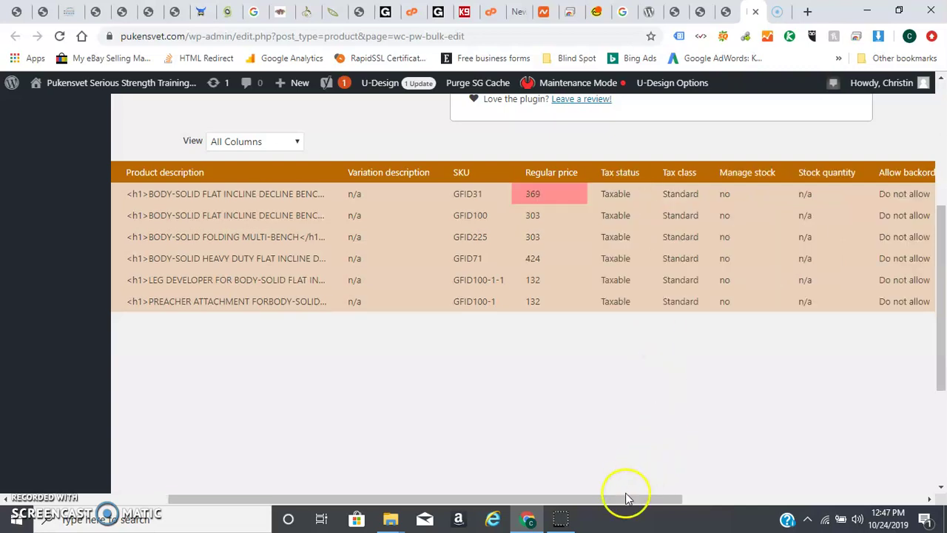
# Step the price editor through GFID100, GFID225, GFID71, GFID100-1-1 and GFID100-1.
pyautogui.click(550, 216)
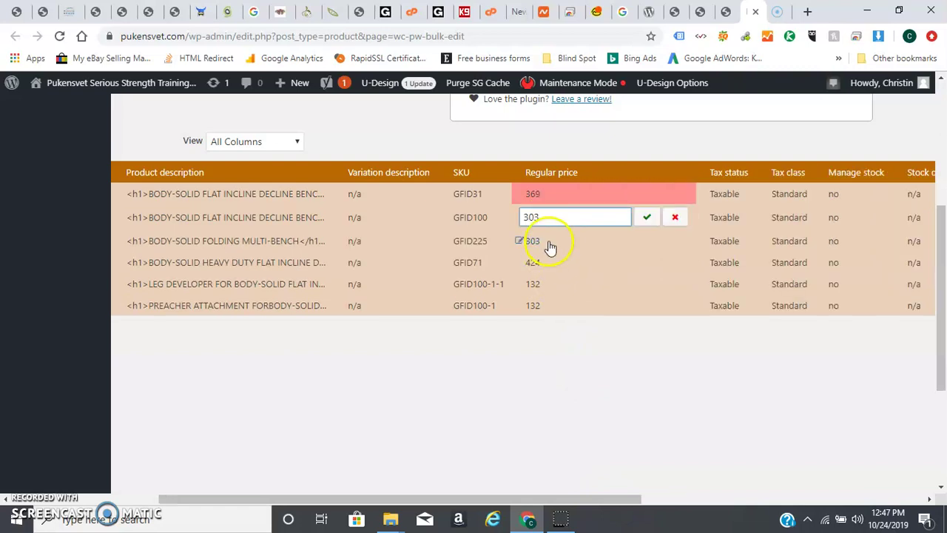
pyautogui.click(550, 245)
pyautogui.click(552, 259)
pyautogui.click(554, 284)
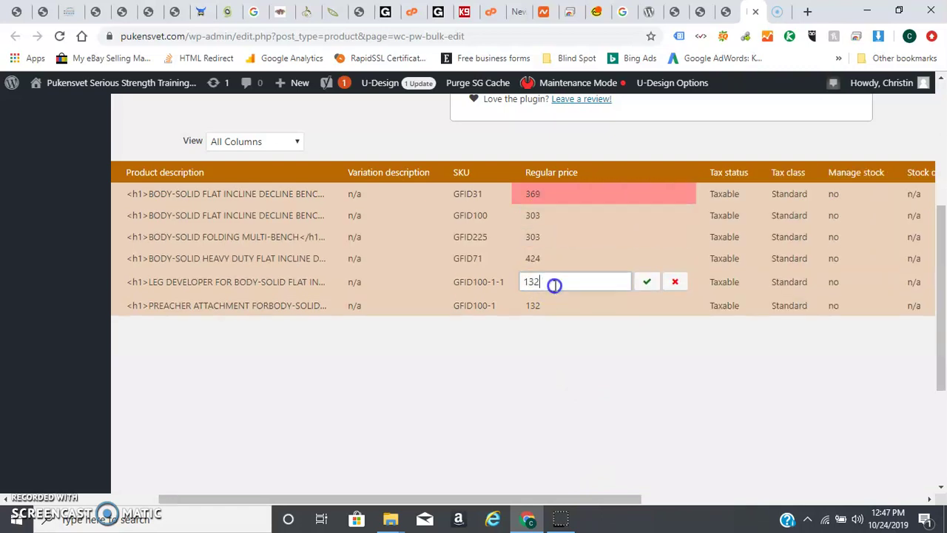
pyautogui.click(551, 306)
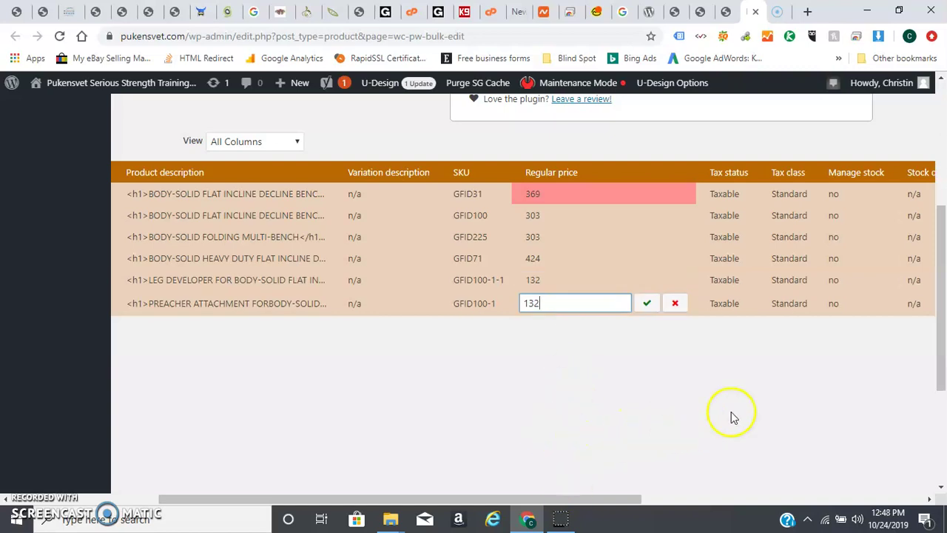
pyautogui.moveTo(567, 500)
pyautogui.mouseDown()
pyautogui.moveTo(636, 521)
pyautogui.moveTo(302, 490)
pyautogui.mouseUp()
# Save GFID31's 369 price change and switch to the GFID100 leg developer's edit page.
pyautogui.click(166, 141)
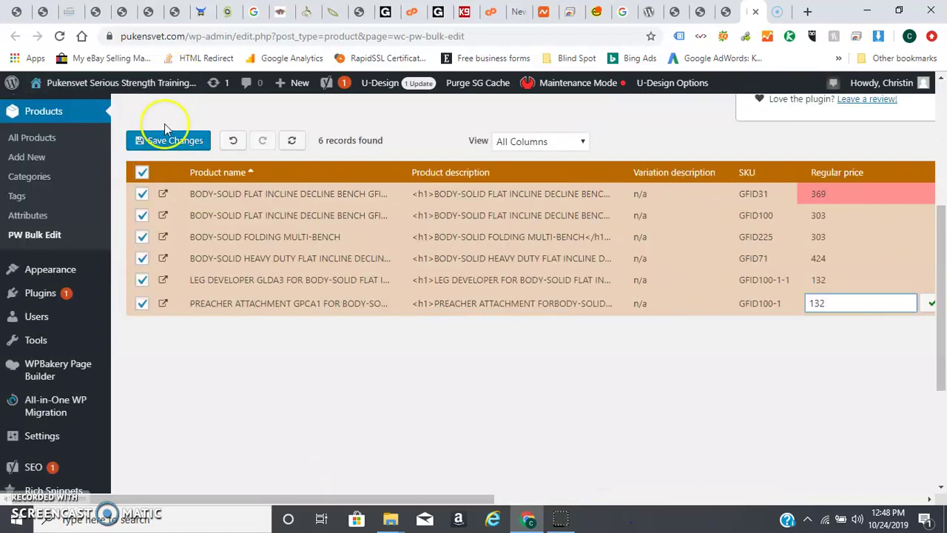
pyautogui.click(169, 140)
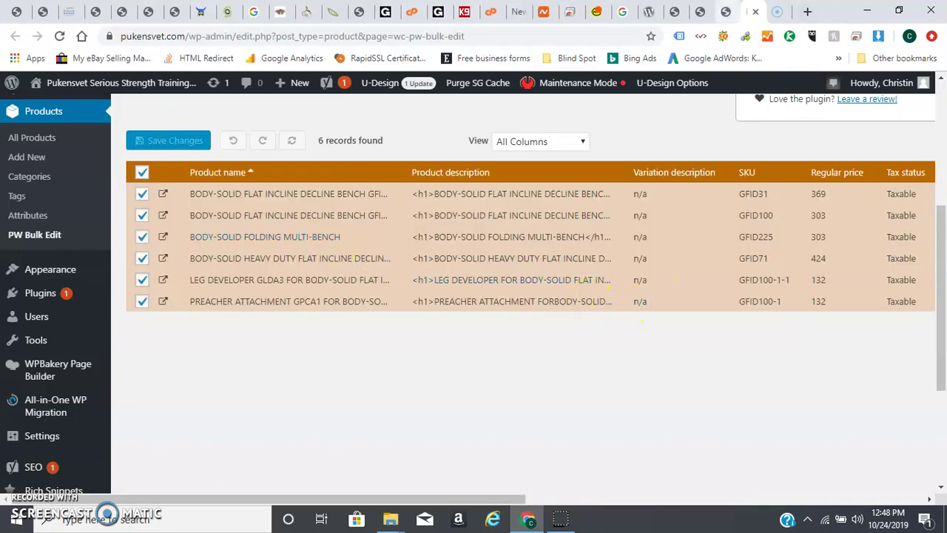
pyautogui.click(724, 12)
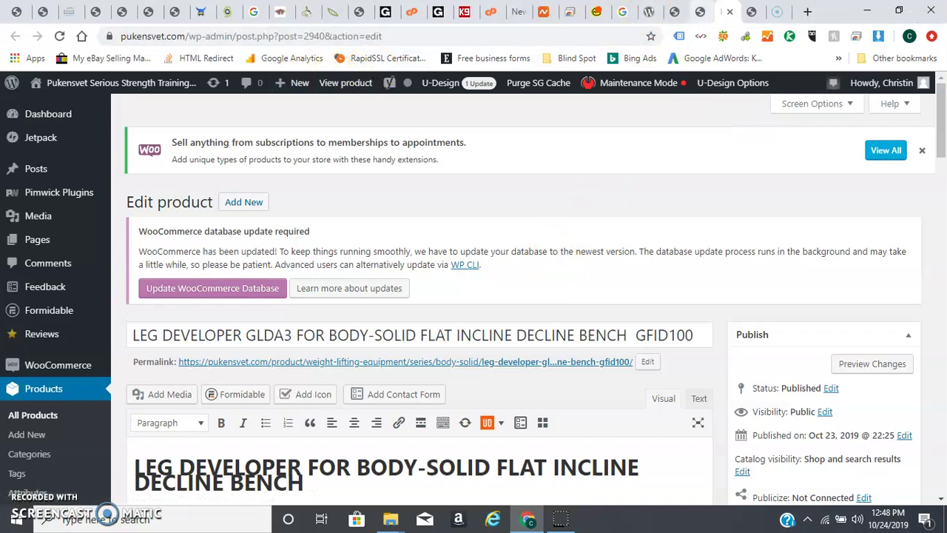
# Search All Products for GFID31, confirm its price reads $369.00, and return to the edit page.
pyautogui.click(700, 12)
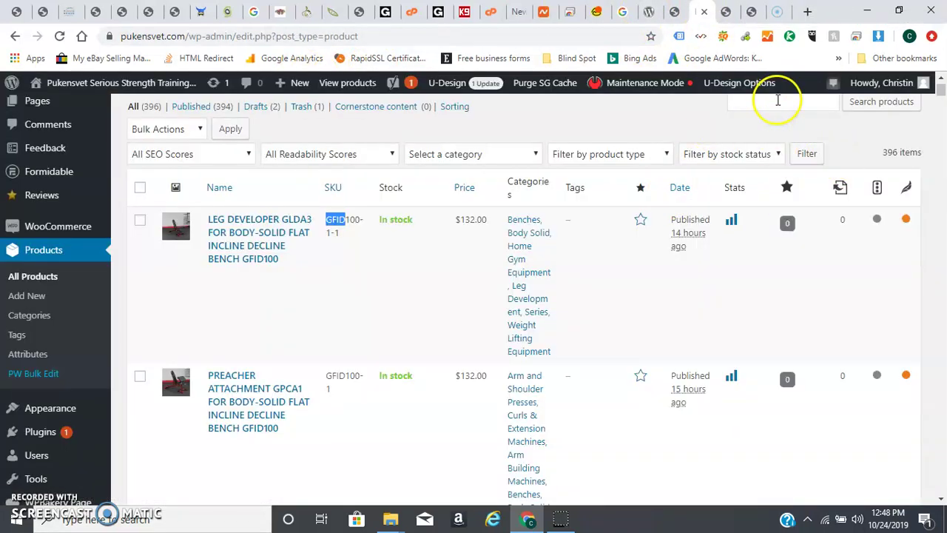
pyautogui.click(776, 105)
pyautogui.write('GFID31')
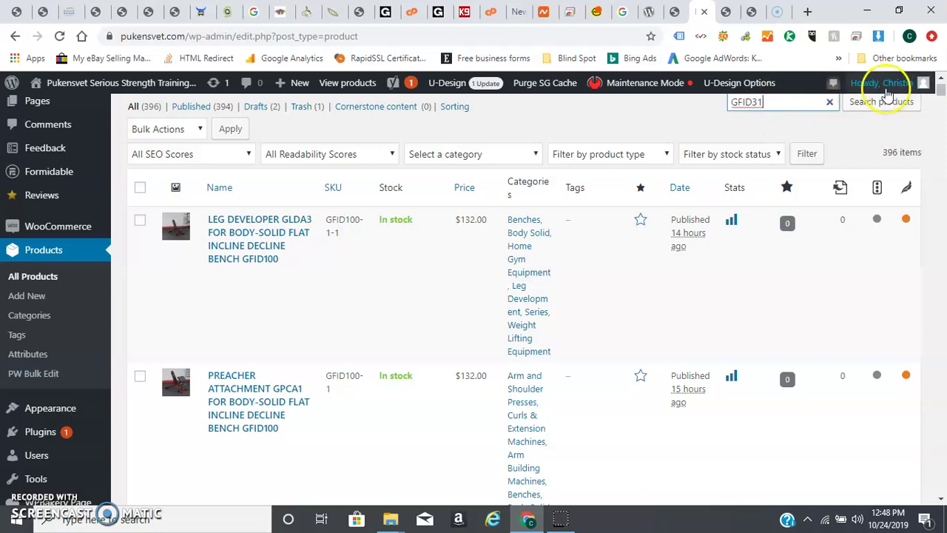
pyautogui.click(876, 107)
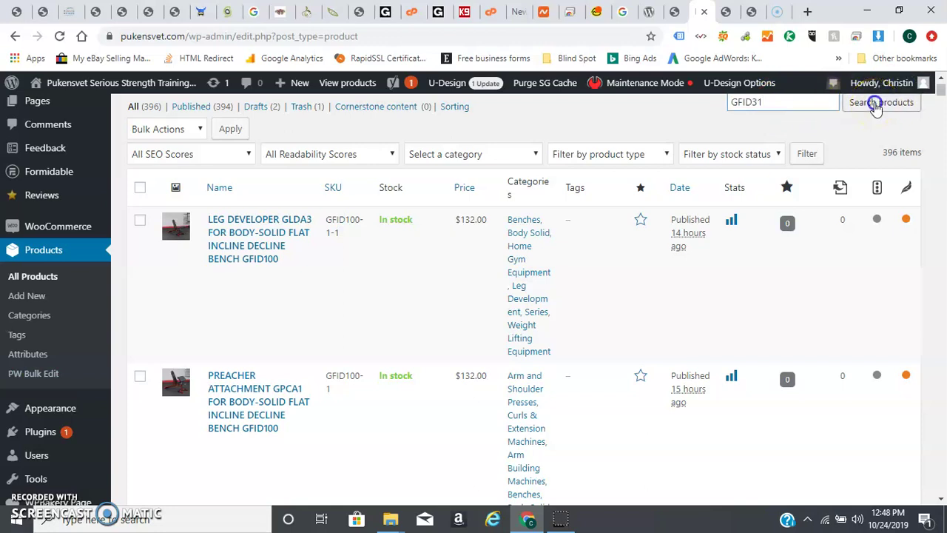
pyautogui.click(866, 249)
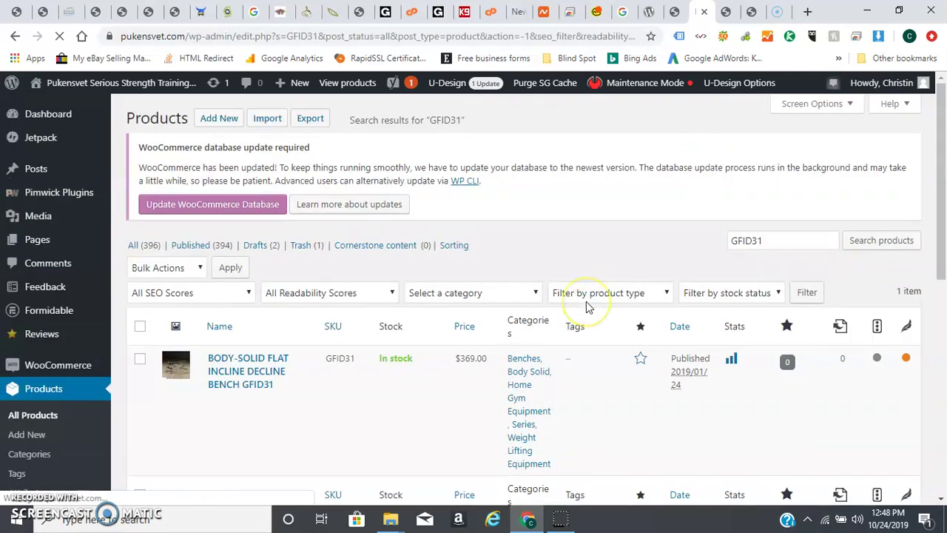
pyautogui.scroll(-1, 586, 305)
pyautogui.moveTo(491, 289); pyautogui.dragTo(434, 293)
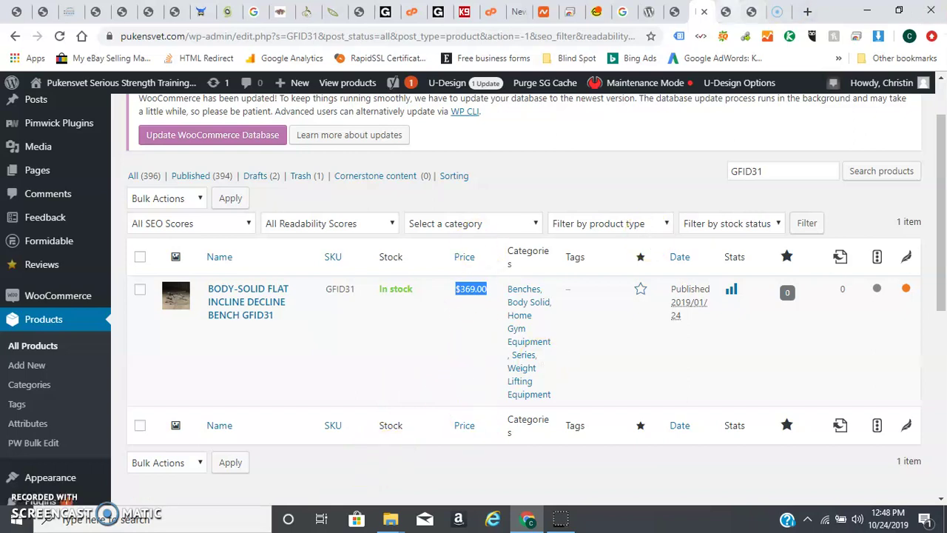
pyautogui.hotkey('ctrl', 'Tab')
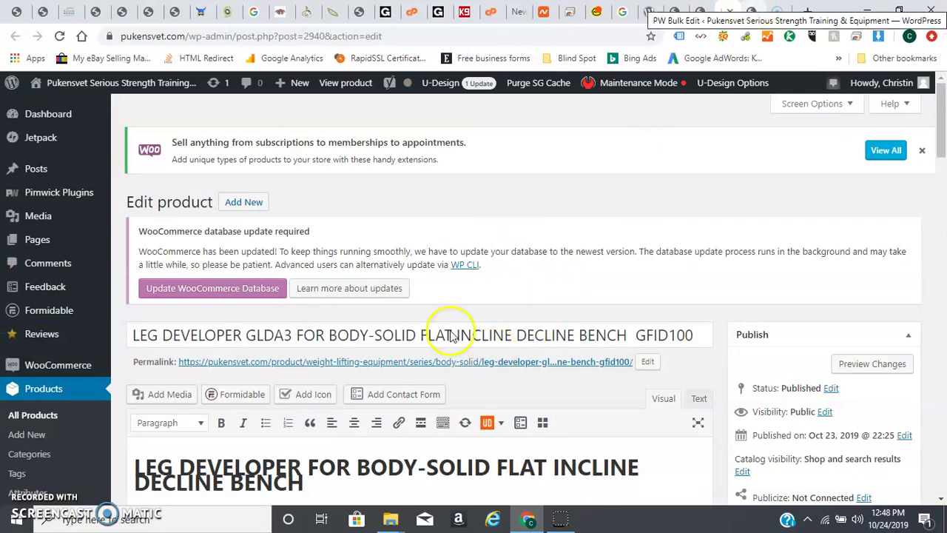
# Back in the PW Bulk Edit results, scroll right to see GFID31's regular price of 369.
pyautogui.click(330, 332)
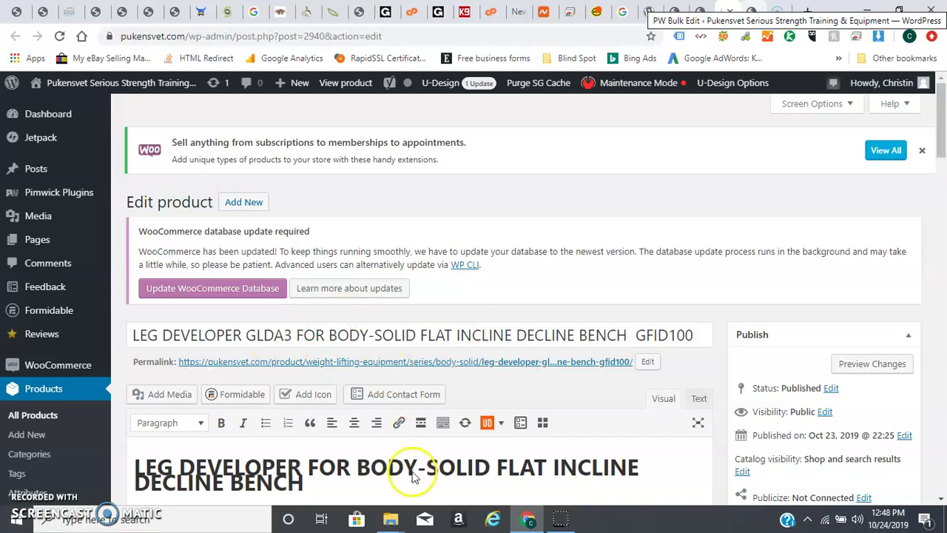
pyautogui.click(531, 513)
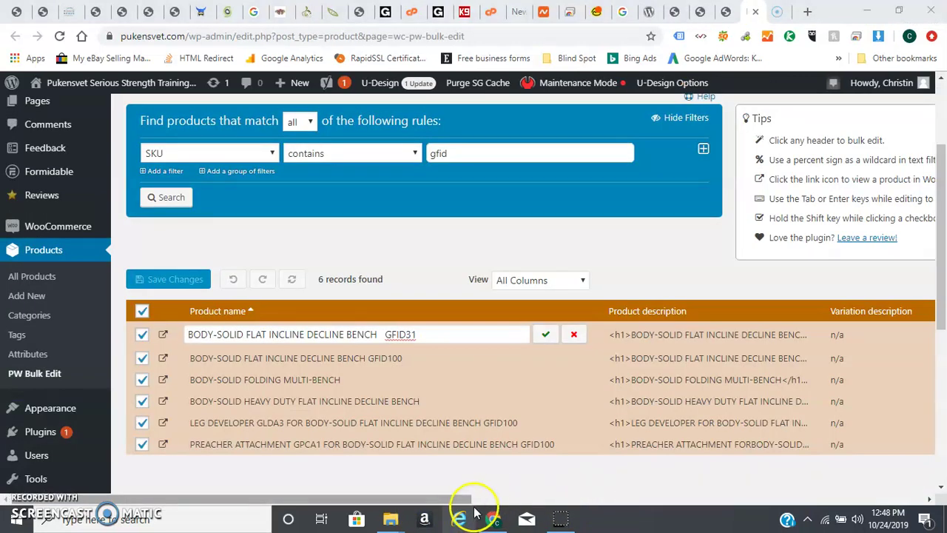
pyautogui.moveTo(474, 500)
pyautogui.mouseDown()
pyautogui.moveTo(607, 497)
pyautogui.moveTo(791, 469)
pyautogui.moveTo(740, 491)
pyautogui.mouseUp()
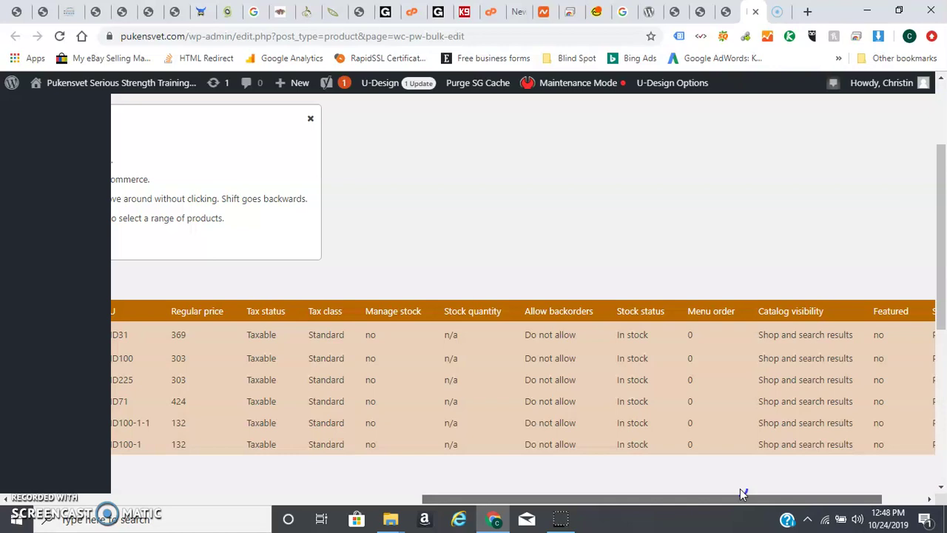
pyautogui.moveTo(742, 492); pyautogui.dragTo(841, 472)
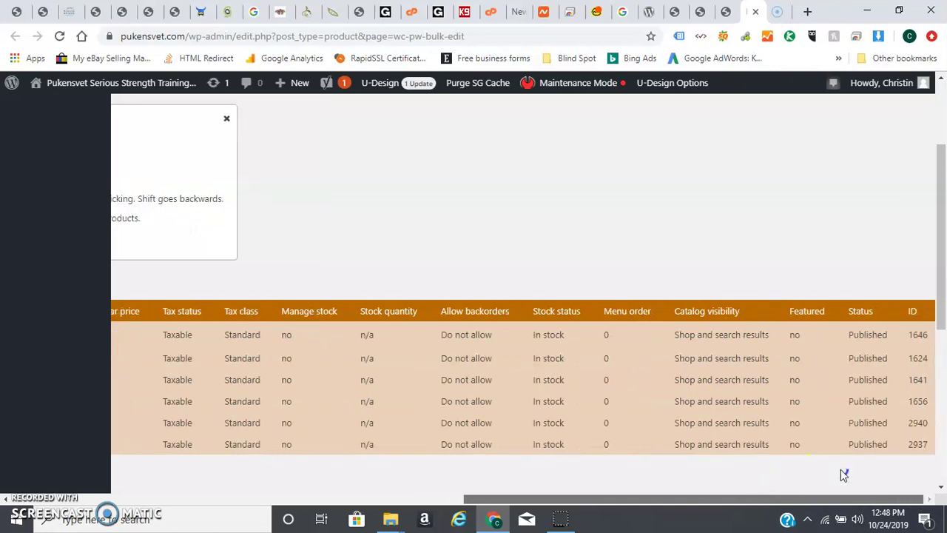